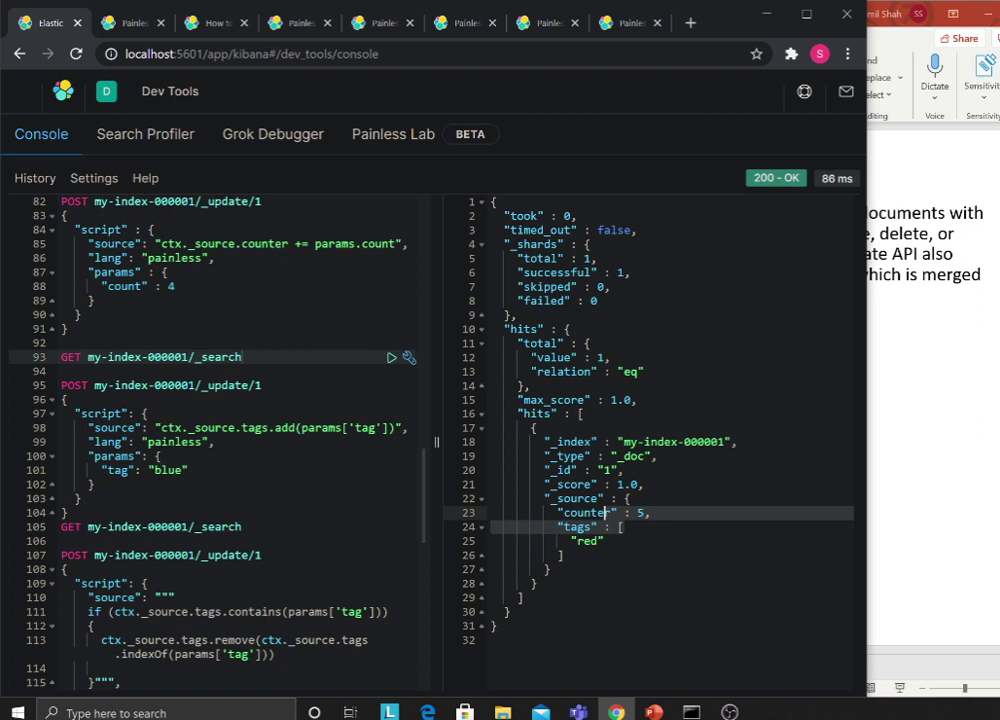
- Review the Painless update script with tags.add and run it to add the "blue" tag to document 1 of my-index-000001
{"action": "double_click", "coordinate": [200, 428]}
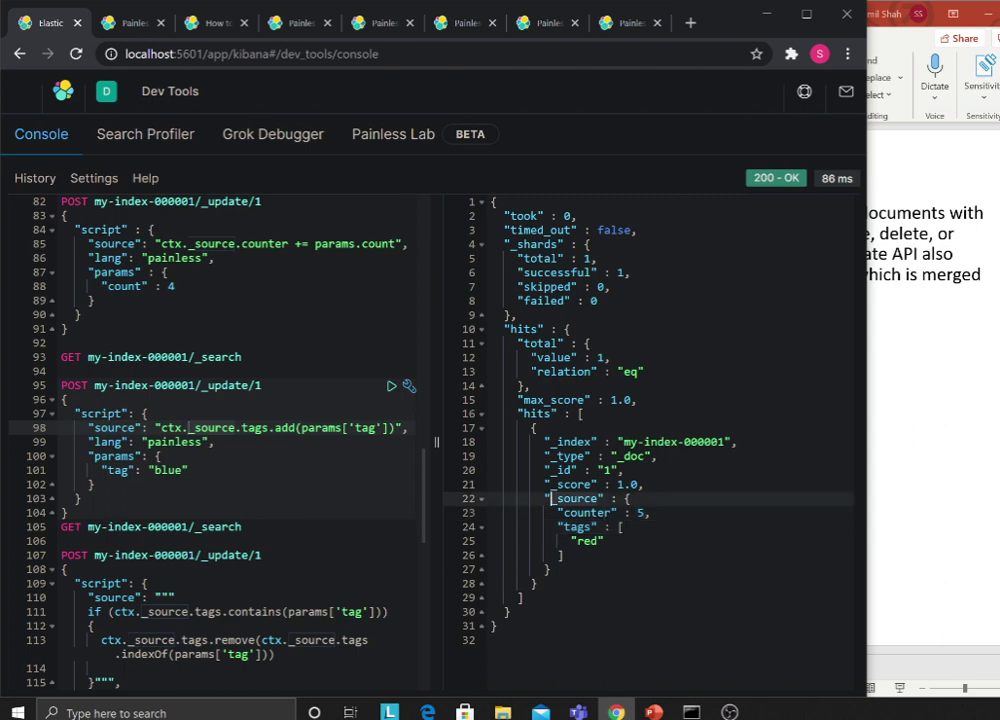
{"action": "left_click", "coordinate": [592, 527]}
{"action": "left_click", "coordinate": [242, 428]}
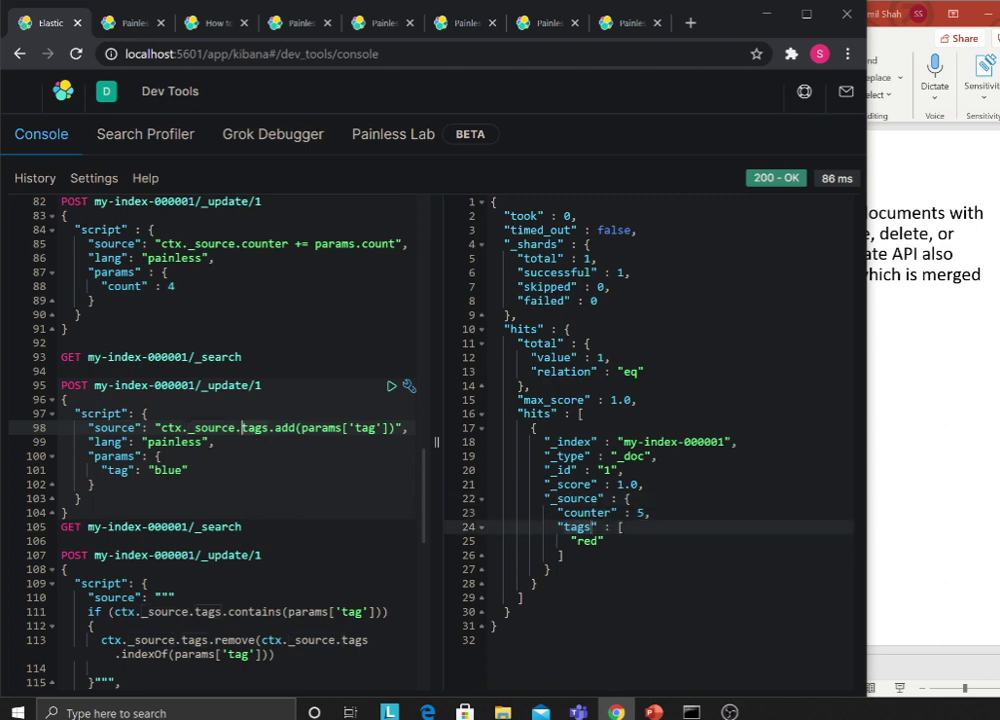
{"action": "left_click", "coordinate": [275, 428]}
{"action": "key", "text": "Down"}
{"action": "key", "text": "Down"}
{"action": "key", "text": "Down"}
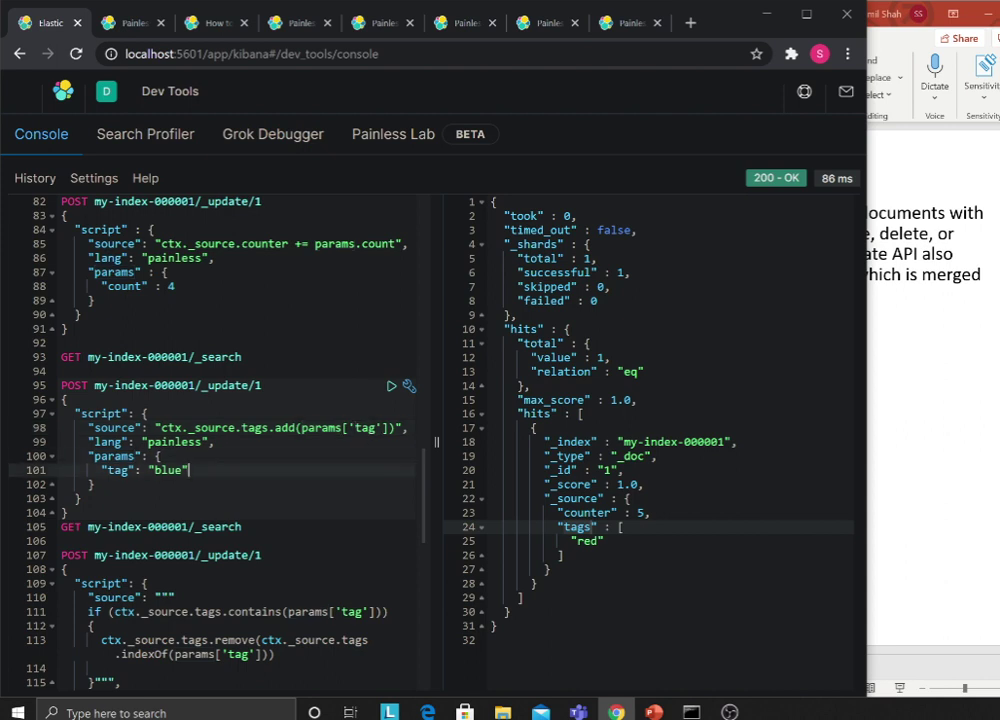
{"action": "left_click", "coordinate": [391, 385]}
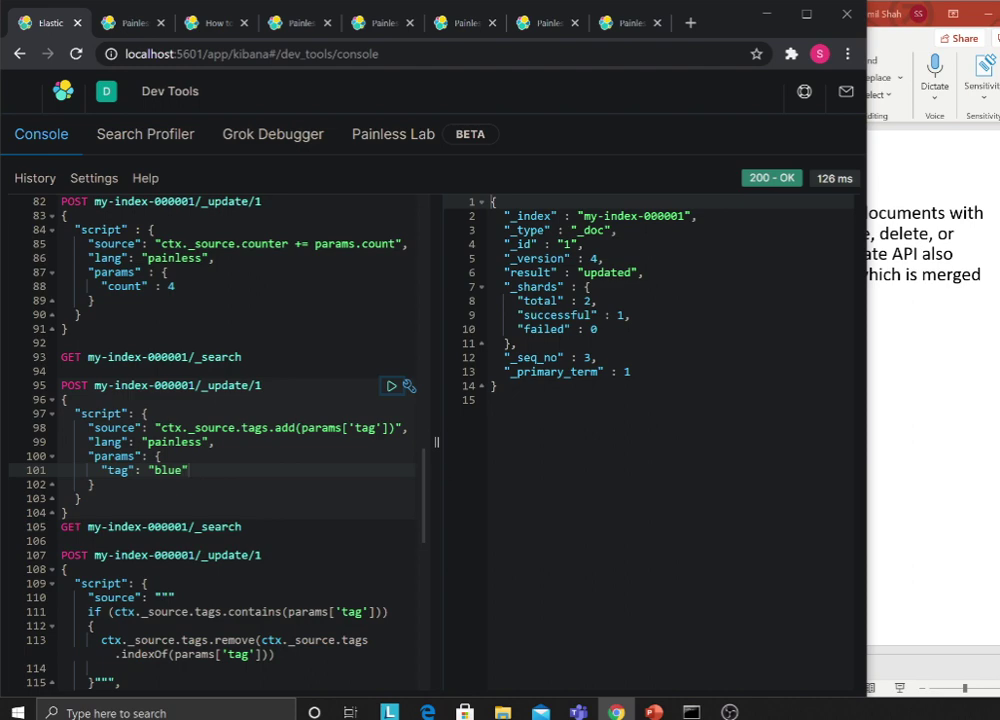
- Run the search on my-index-000001 below the tag-adding request and inspect the document's tags list
{"action": "left_click", "coordinate": [359, 541]}
{"action": "left_click", "coordinate": [359, 527]}
{"action": "left_click", "coordinate": [392, 528]}
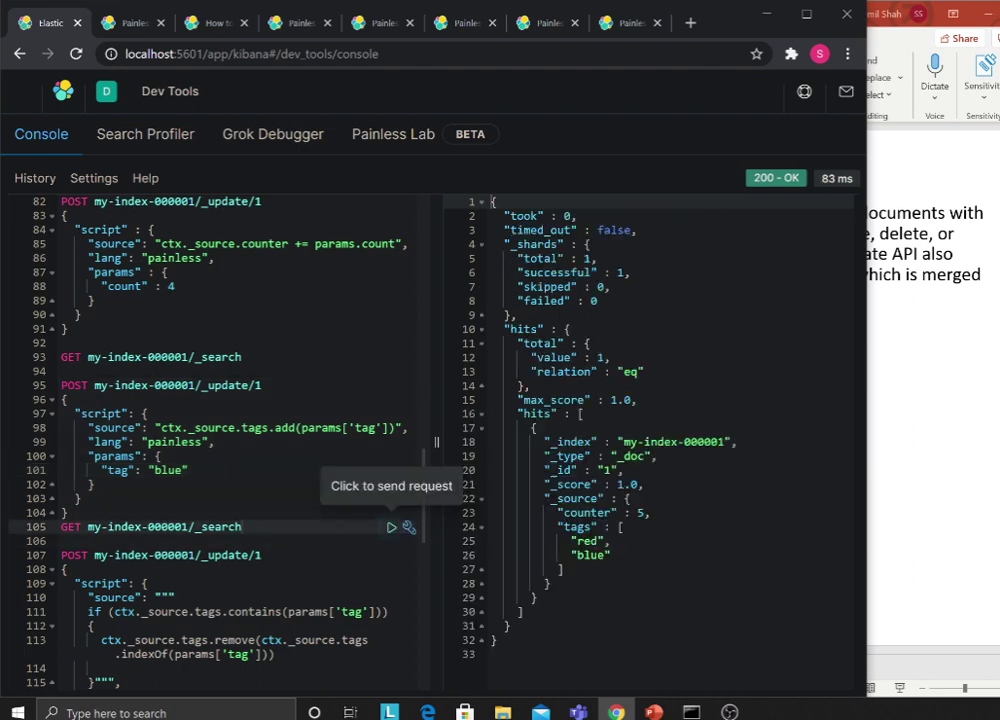
{"action": "left_click_drag", "start_coordinate": [610, 555], "coordinate": [538, 526]}
- Run the update script that removes the "blue" tag from document 1, and search my-index-000001 to check its tags
{"action": "scroll", "coordinate": [215, 440], "scroll_direction": "down", "scroll_amount": 4}
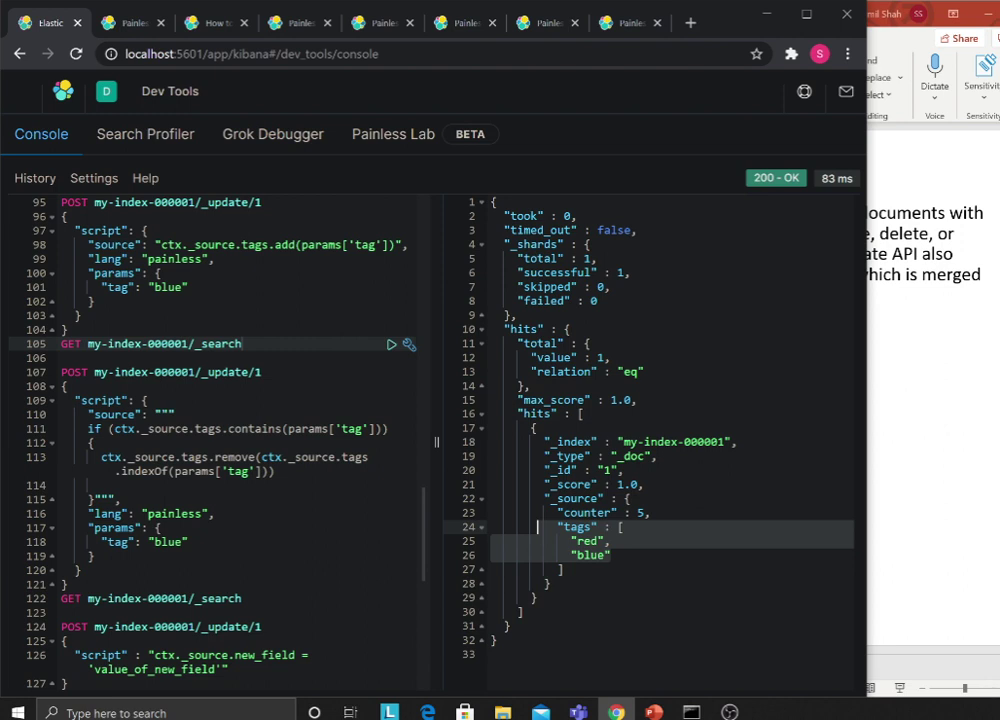
{"action": "left_click", "coordinate": [261, 457]}
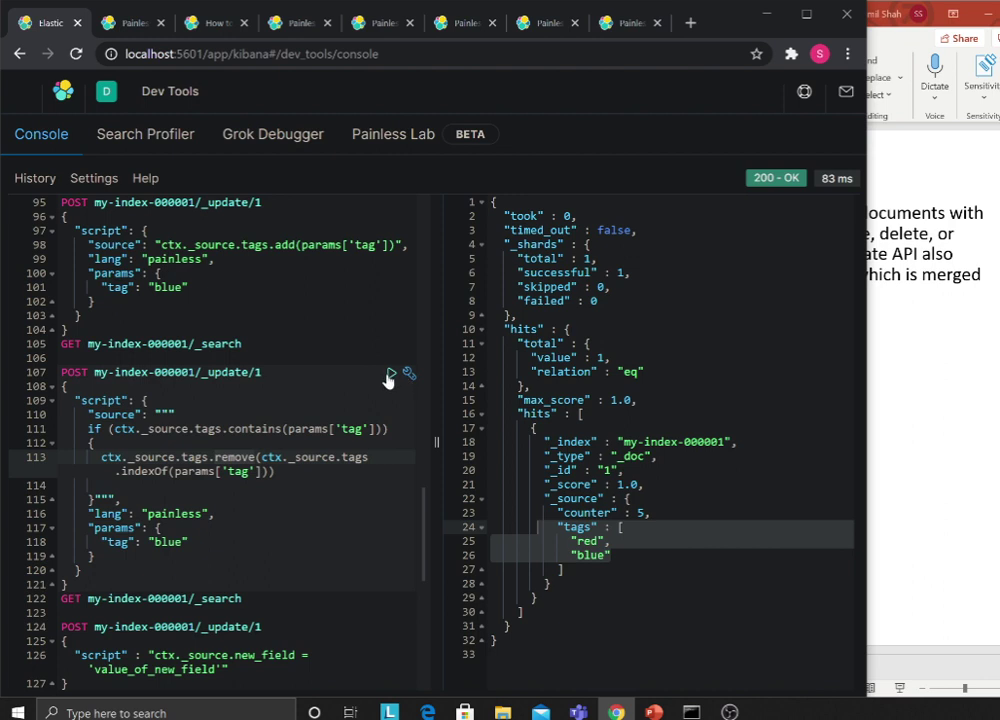
{"action": "left_click", "coordinate": [390, 374]}
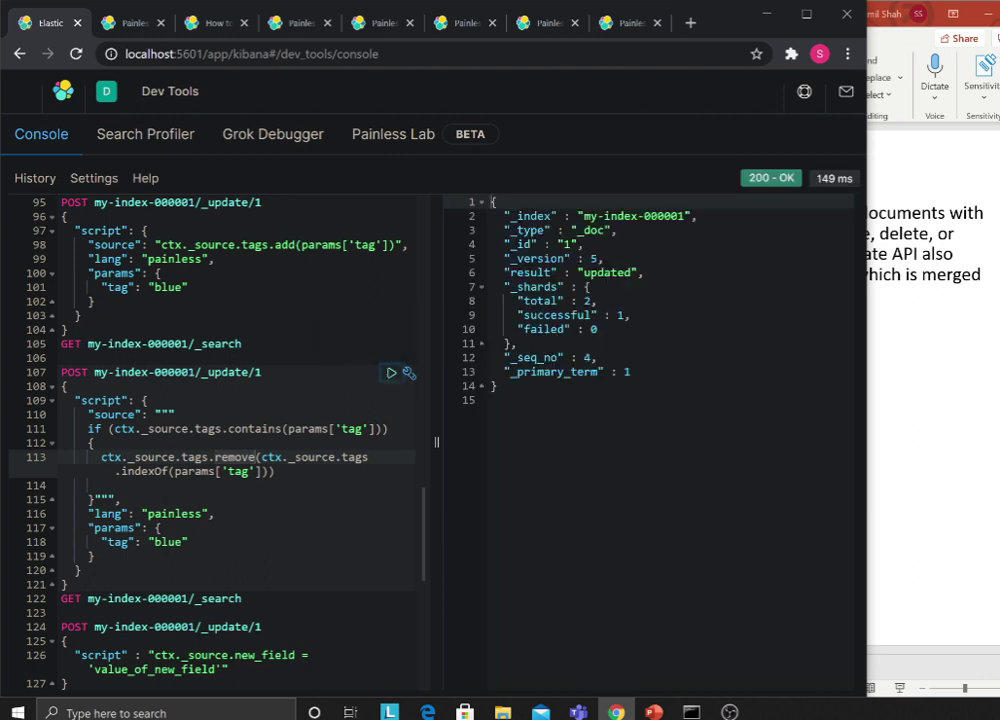
{"action": "left_click", "coordinate": [243, 598]}
{"action": "left_click", "coordinate": [390, 601]}
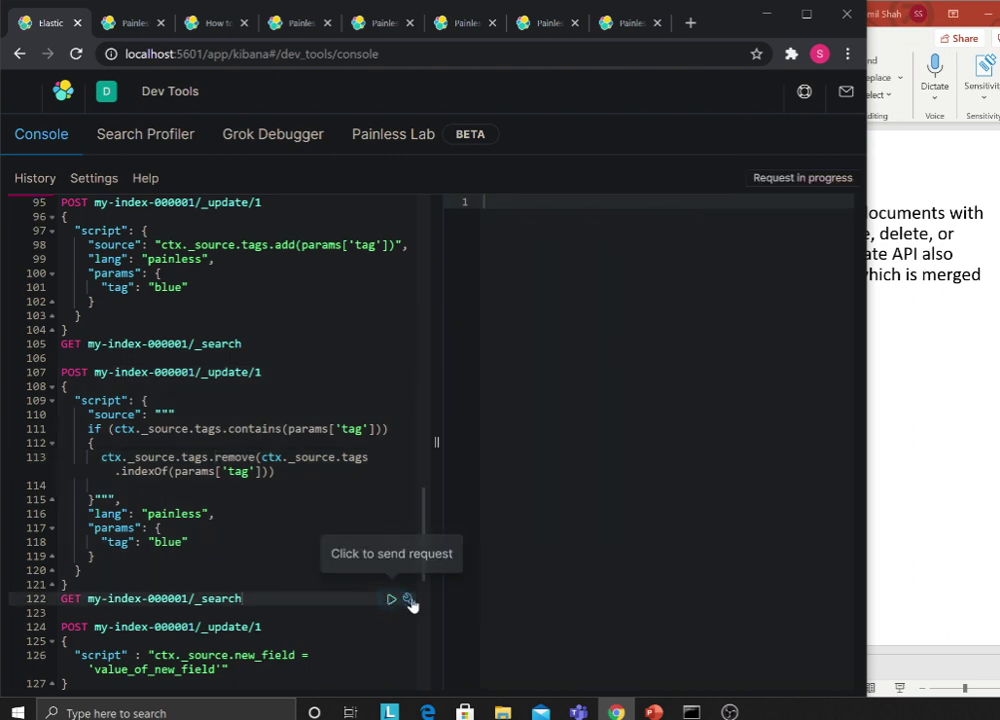
{"action": "left_click_drag", "start_coordinate": [605, 541], "coordinate": [524, 469]}
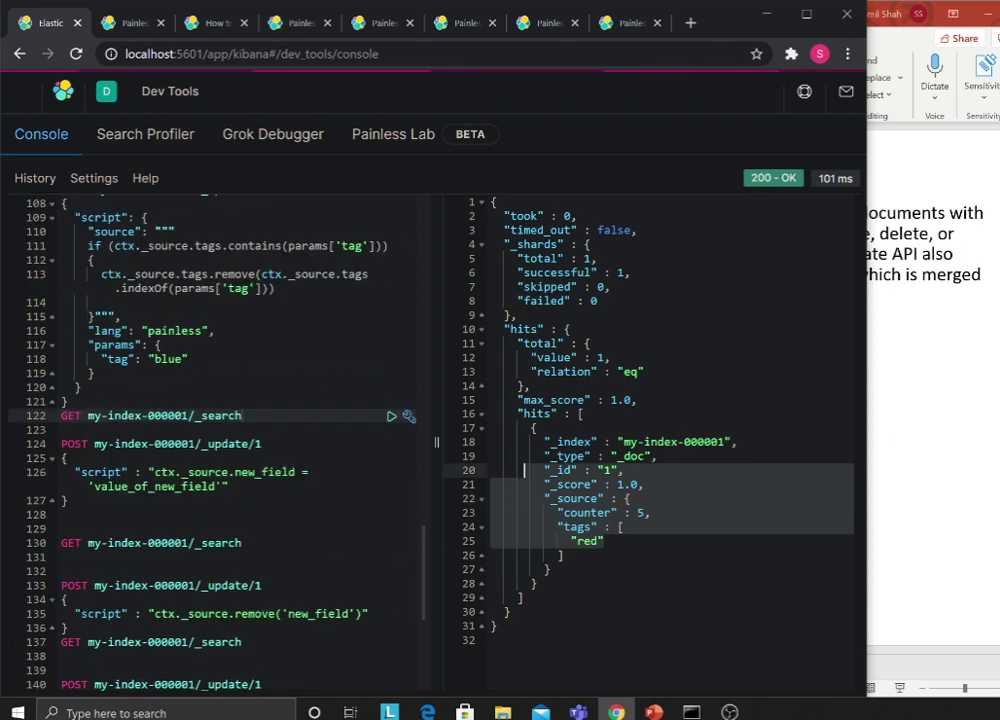
- Run the update script that sets new_field to 'value_of_new_field' on document 1, and search the index to check the field
{"action": "left_click", "coordinate": [264, 471]}
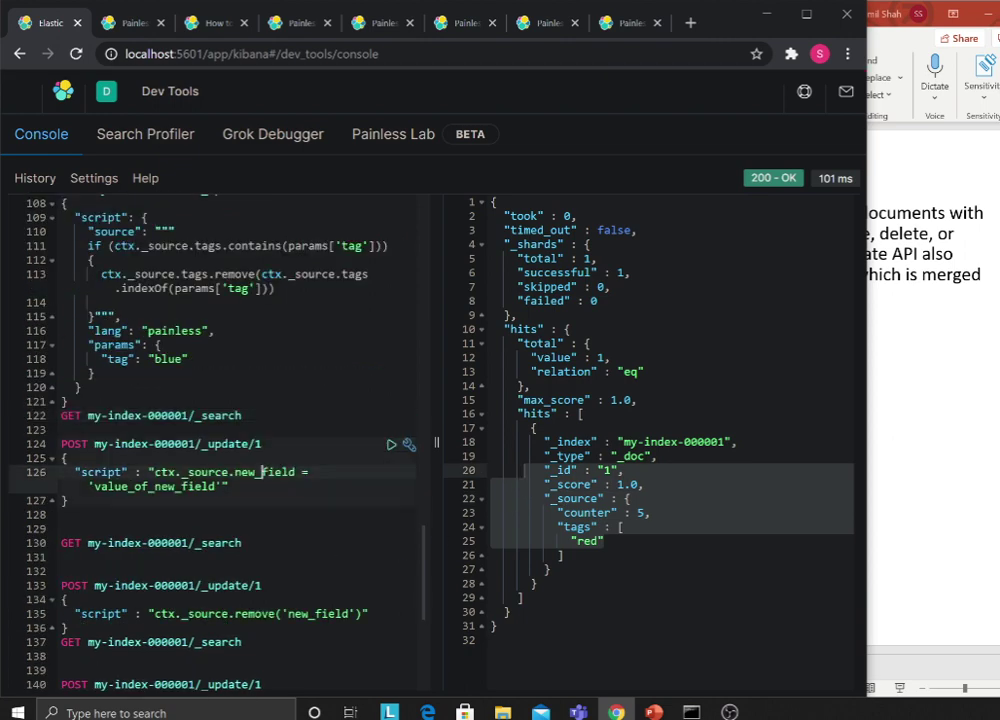
{"action": "double_click", "coordinate": [268, 471]}
{"action": "left_click", "coordinate": [229, 486]}
{"action": "left_click", "coordinate": [390, 445]}
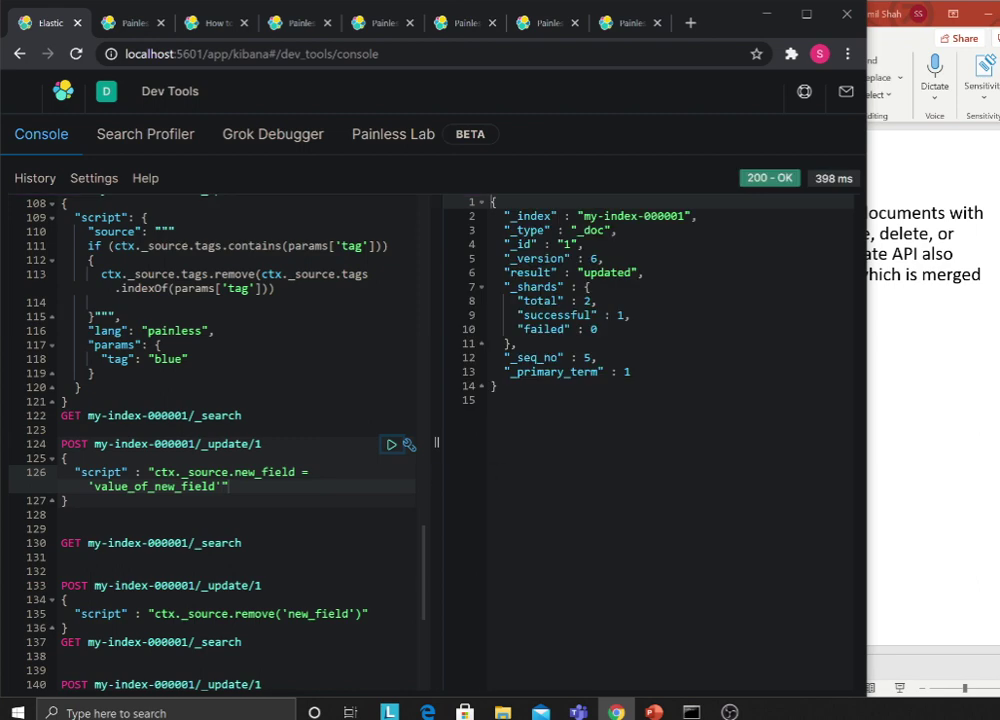
{"action": "left_click", "coordinate": [300, 543]}
{"action": "left_click", "coordinate": [390, 544]}
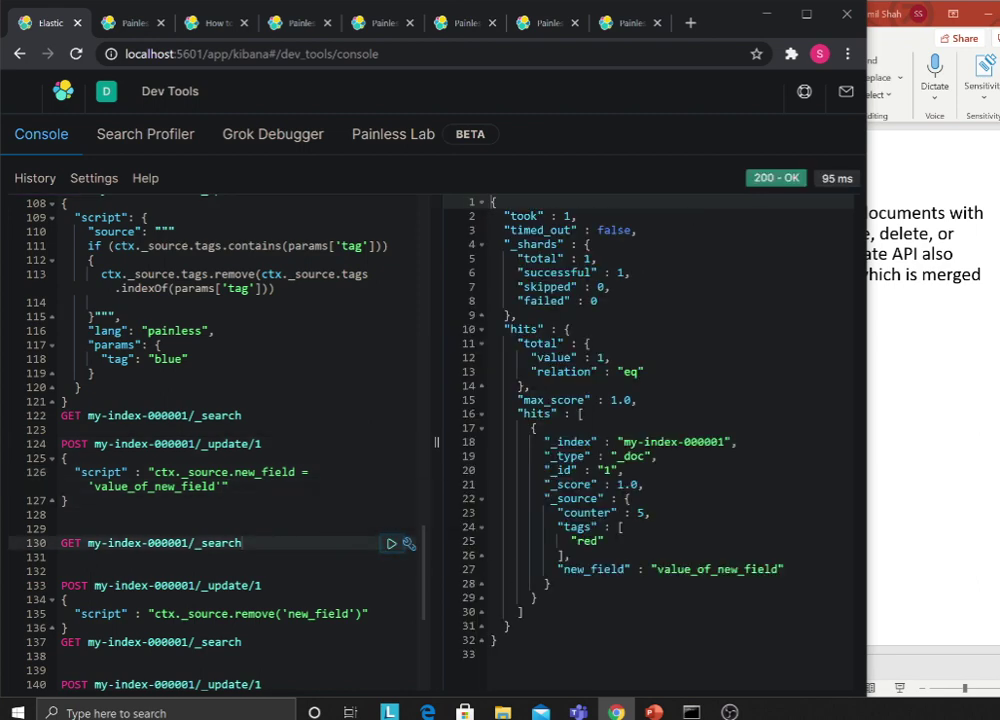
{"action": "left_click_drag", "start_coordinate": [545, 569], "coordinate": [751, 569]}
- Run the update script that removes new_field from document 1, and search the index to check the document
{"action": "scroll", "coordinate": [230, 443], "scroll_direction": "down", "scroll_amount": 3}
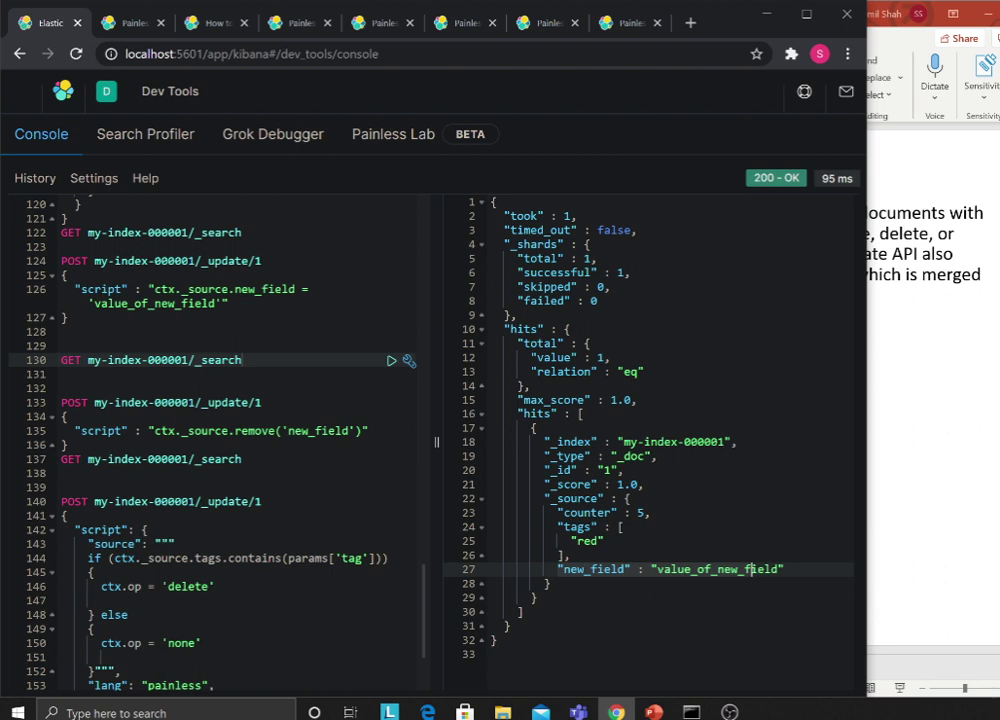
{"action": "left_click", "coordinate": [303, 430]}
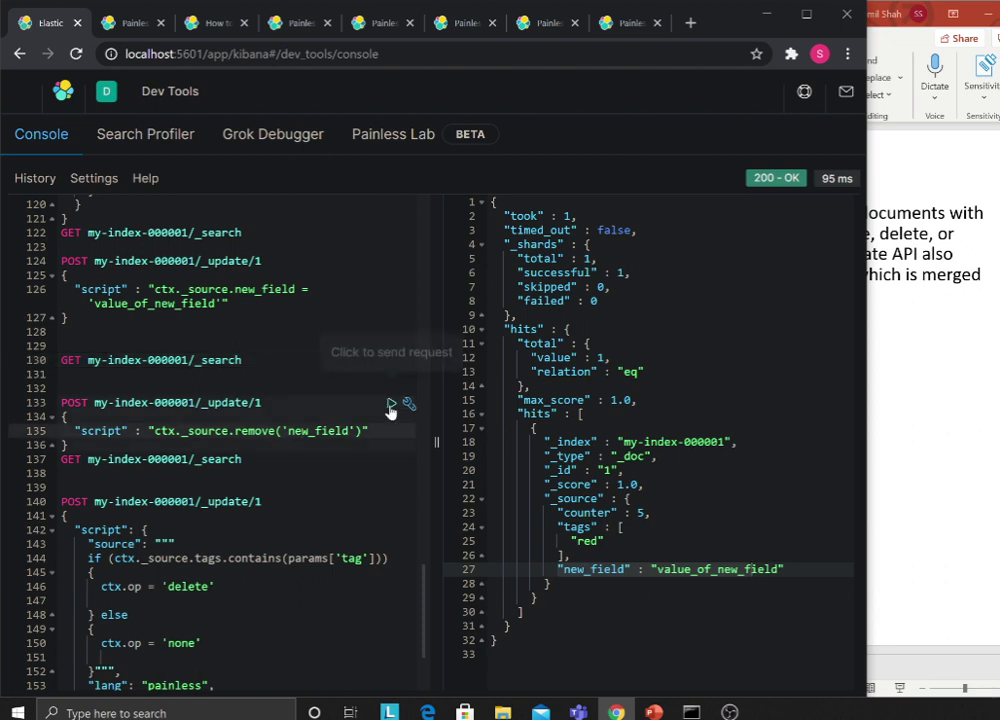
{"action": "left_click", "coordinate": [392, 403]}
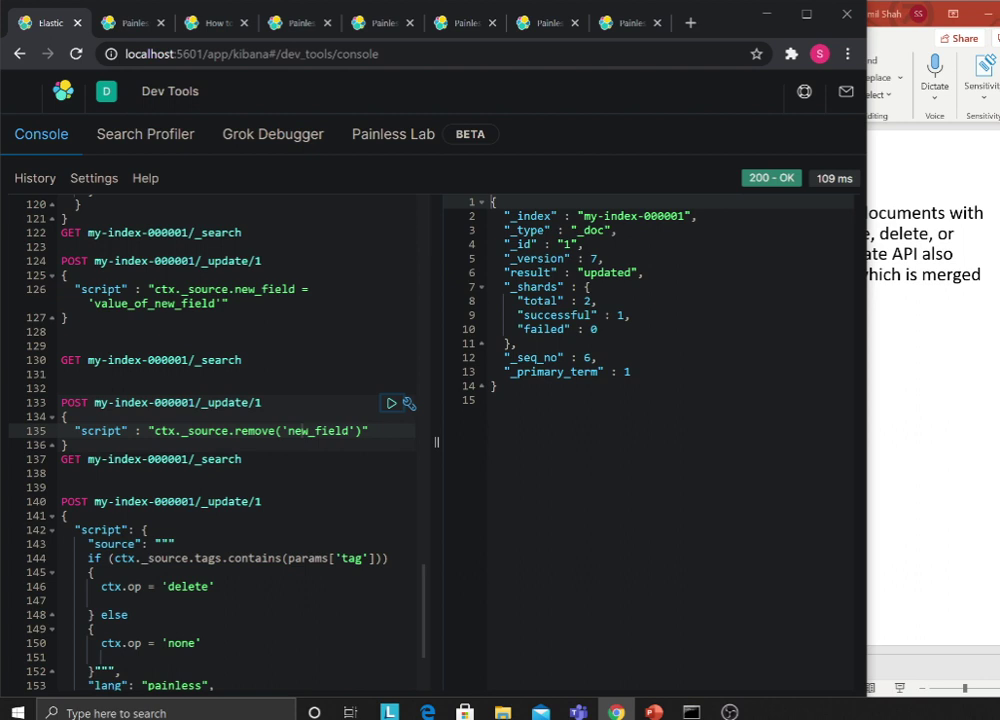
{"action": "key", "text": "Down"}
{"action": "key", "text": "Down"}
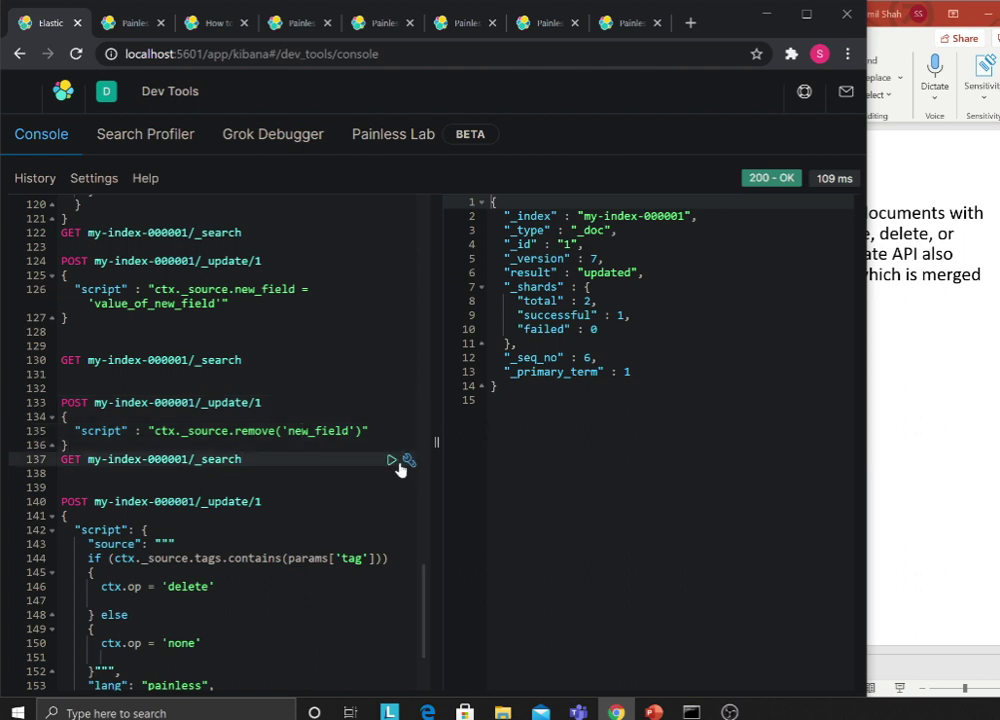
{"action": "left_click", "coordinate": [392, 460]}
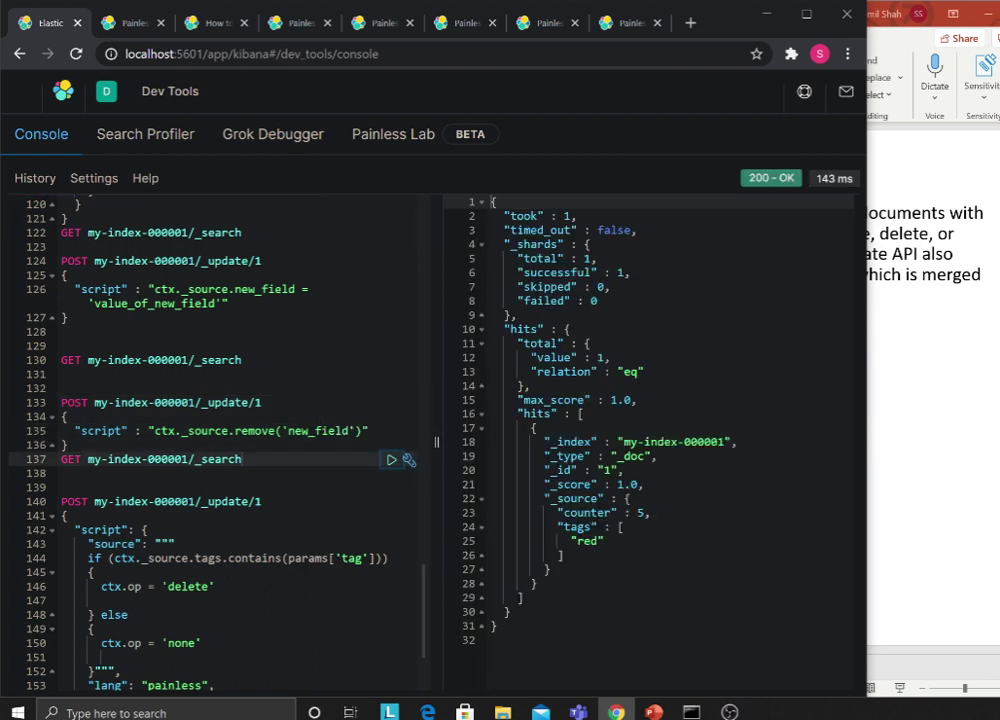
- Review and run the conditional update script that deletes document 1 if its tags contain "green" and otherwise does nothing
{"action": "scroll", "coordinate": [210, 440], "scroll_direction": "down", "scroll_amount": 2}
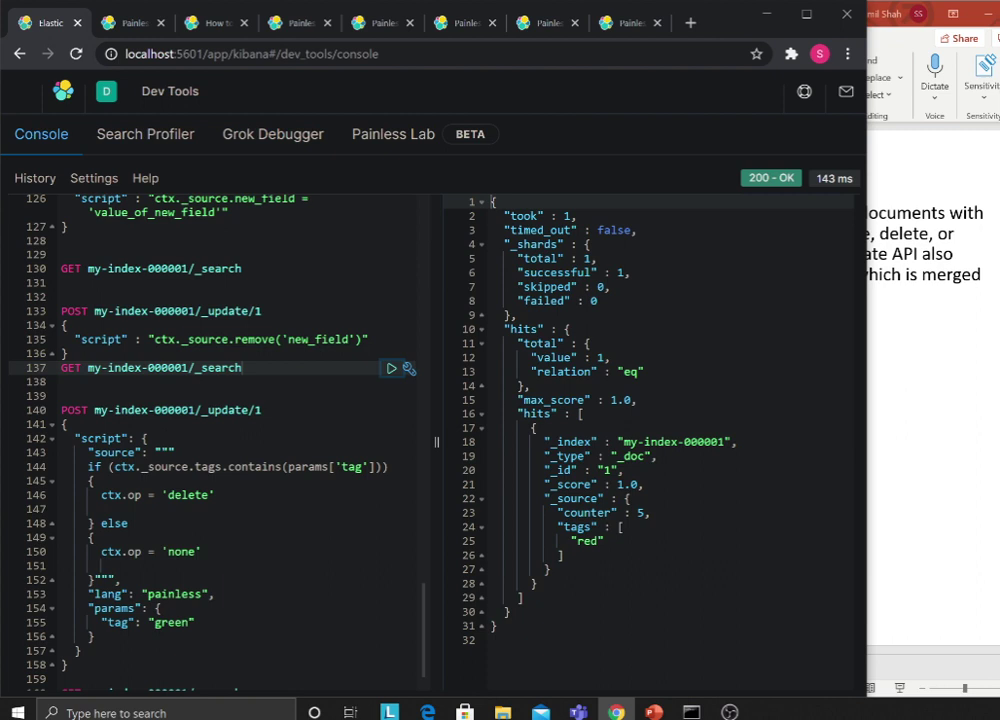
{"action": "left_click", "coordinate": [101, 509]}
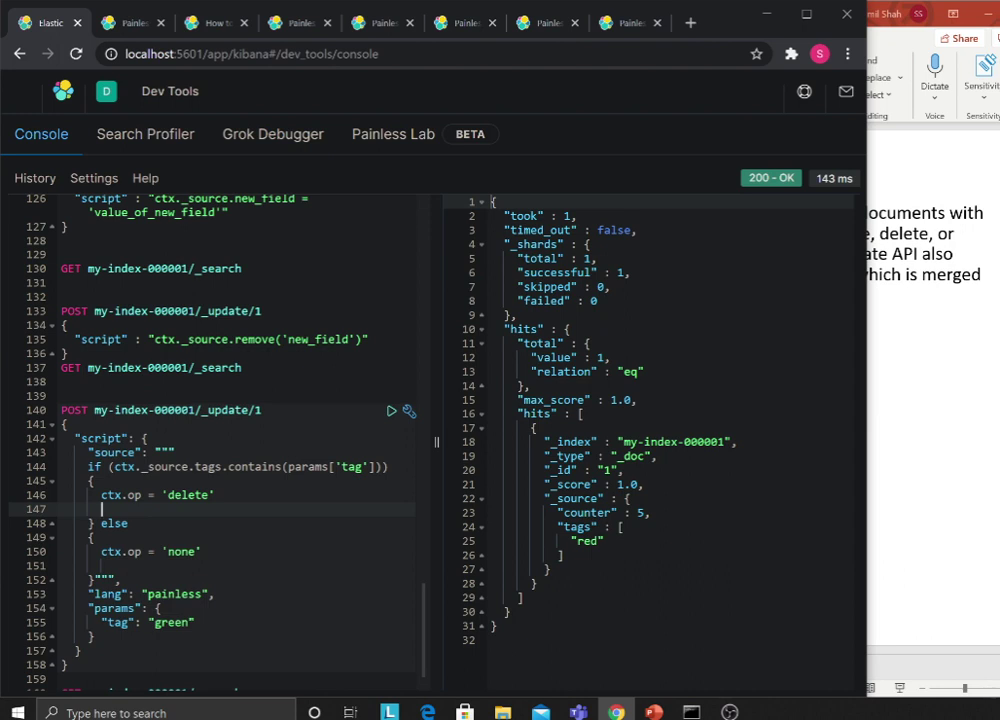
{"action": "left_click", "coordinate": [194, 467]}
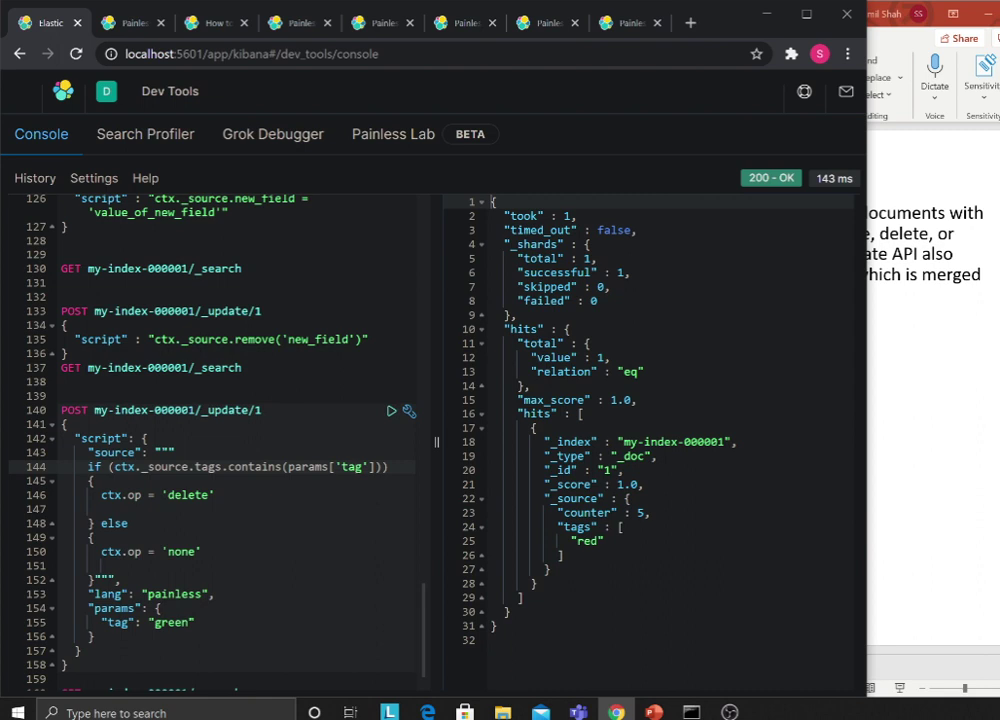
{"action": "left_click", "coordinate": [172, 495]}
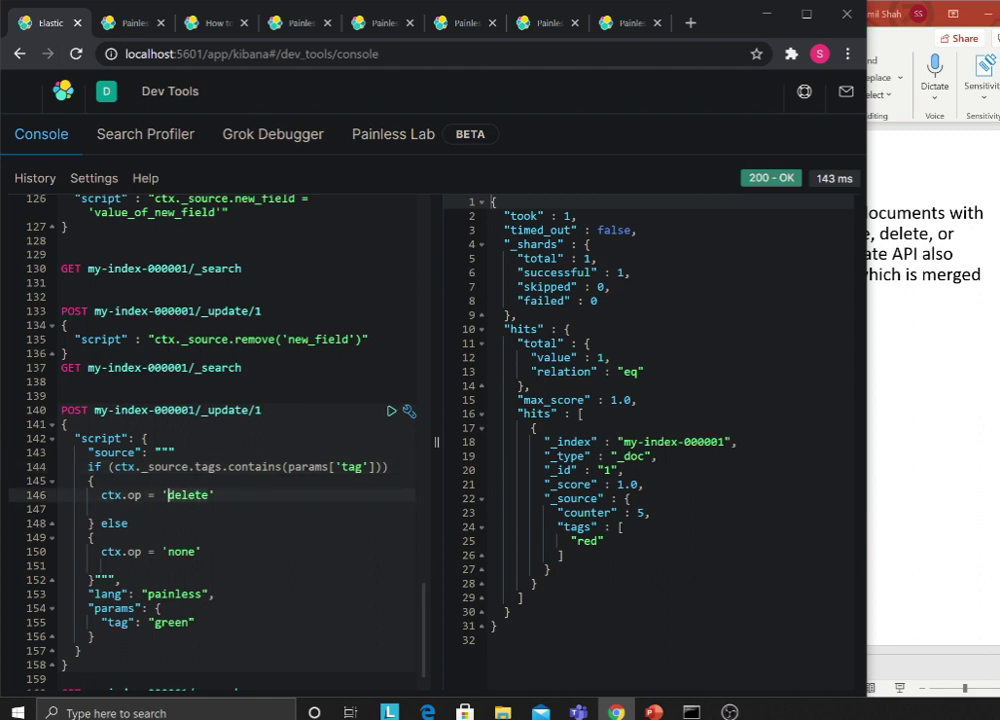
{"action": "left_click", "coordinate": [166, 551]}
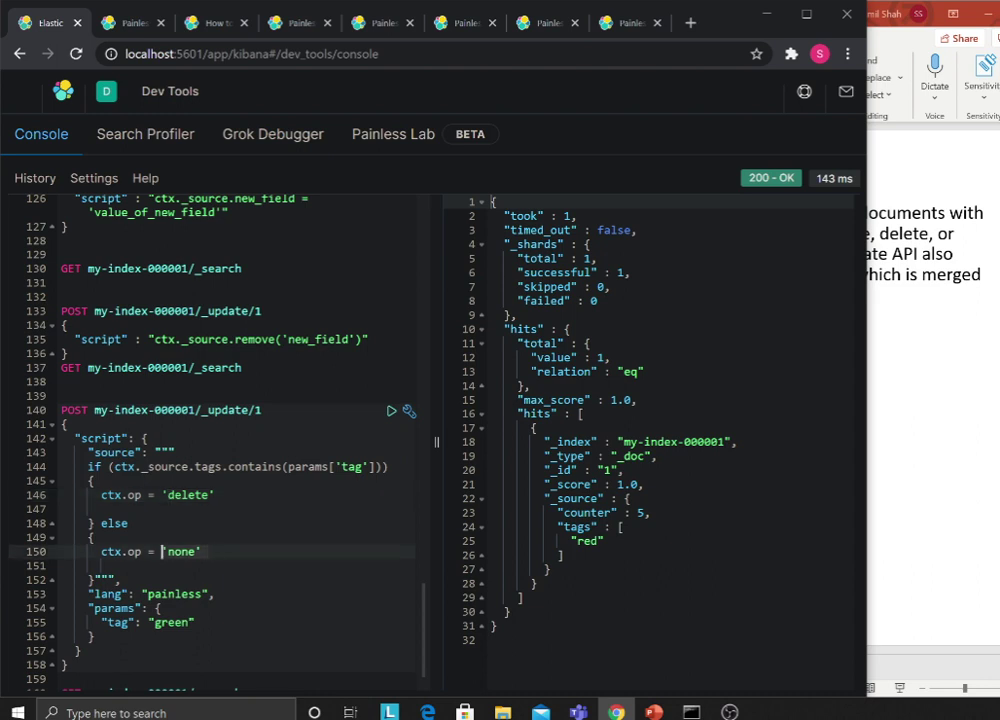
{"action": "left_click", "coordinate": [154, 622]}
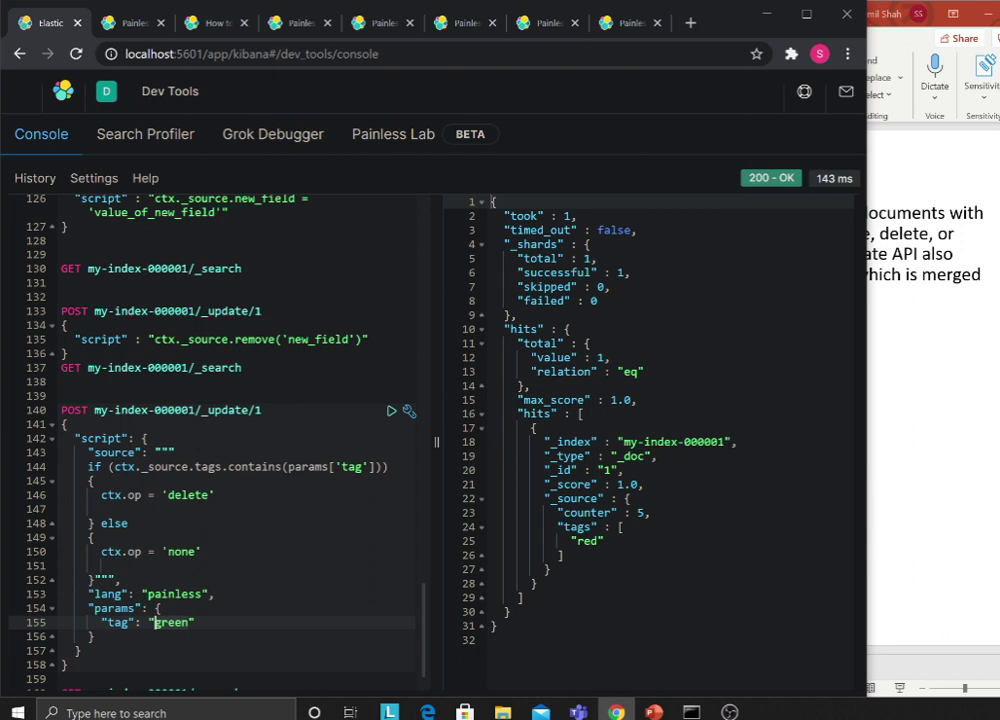
{"action": "left_click", "coordinate": [135, 523]}
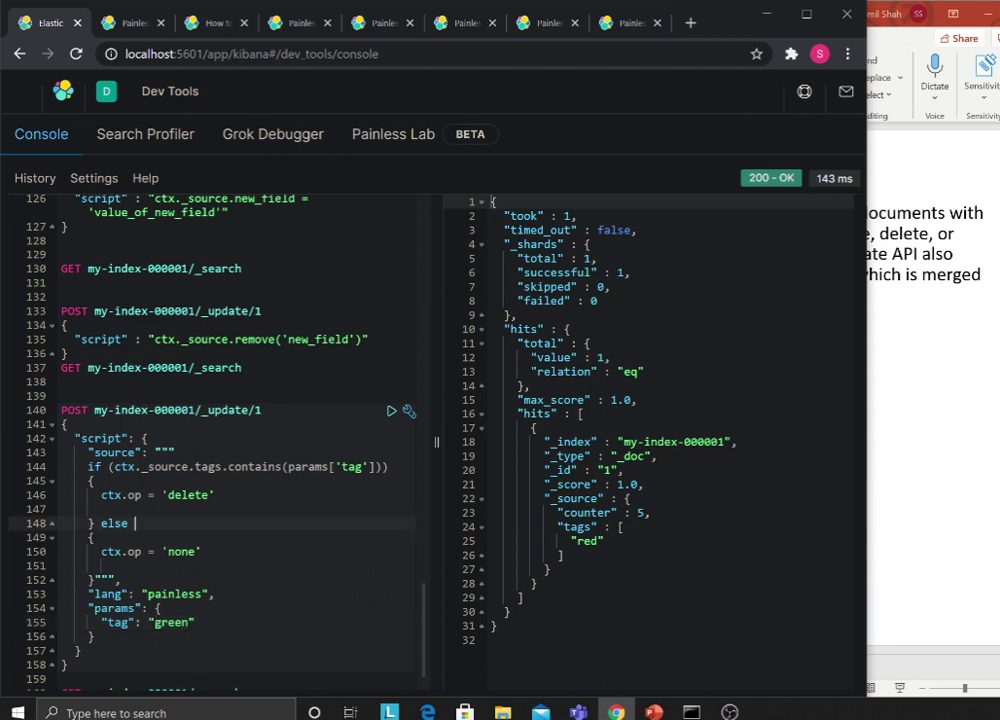
{"action": "left_click", "coordinate": [390, 413]}
- Run the final search on my-index-000001 to check document 1 after the conditional delete request
{"action": "scroll", "coordinate": [215, 440], "scroll_direction": "down", "scroll_amount": 1}
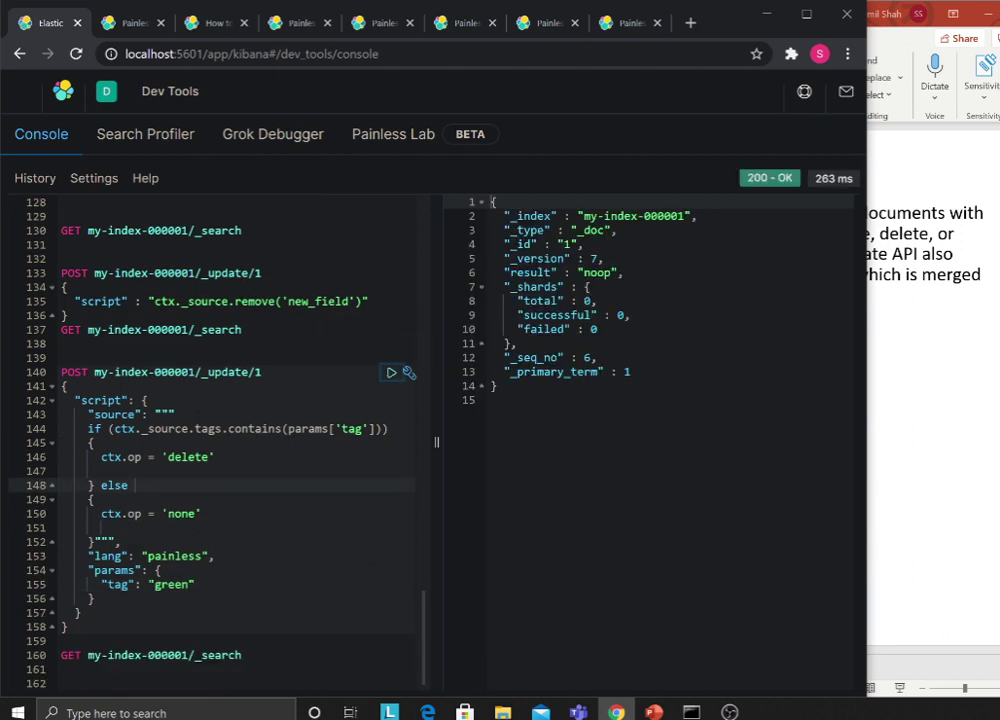
{"action": "left_click", "coordinate": [385, 656]}
{"action": "left_click", "coordinate": [391, 655]}
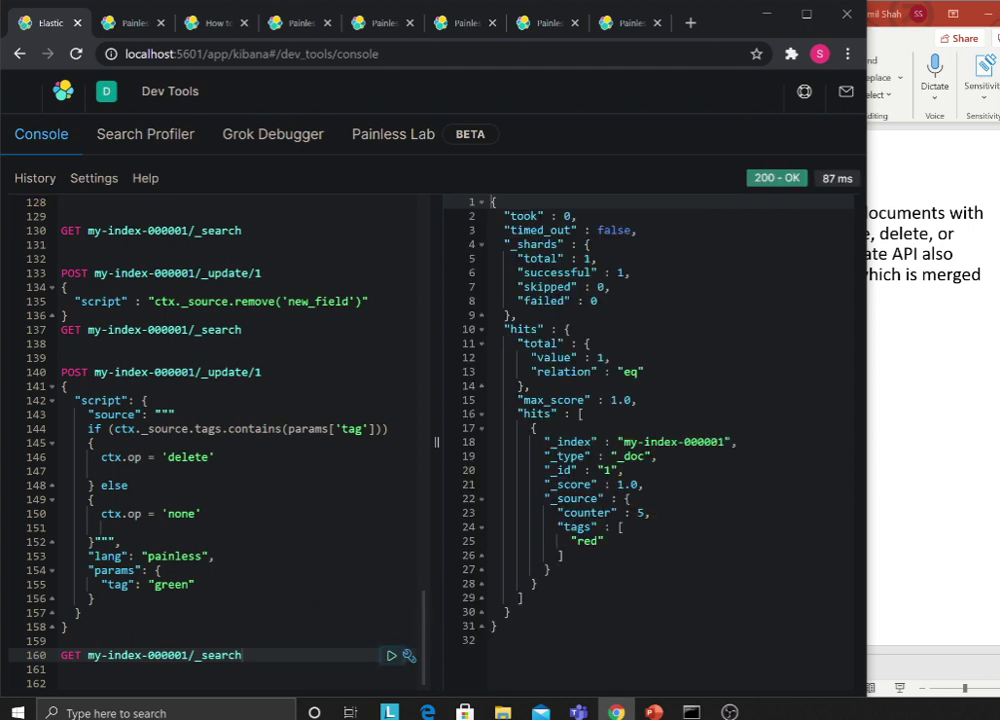
- Examine the conditional script's tag check, its "green" parameter and its 'delete' and 'none' branches
{"action": "left_click", "coordinate": [363, 428]}
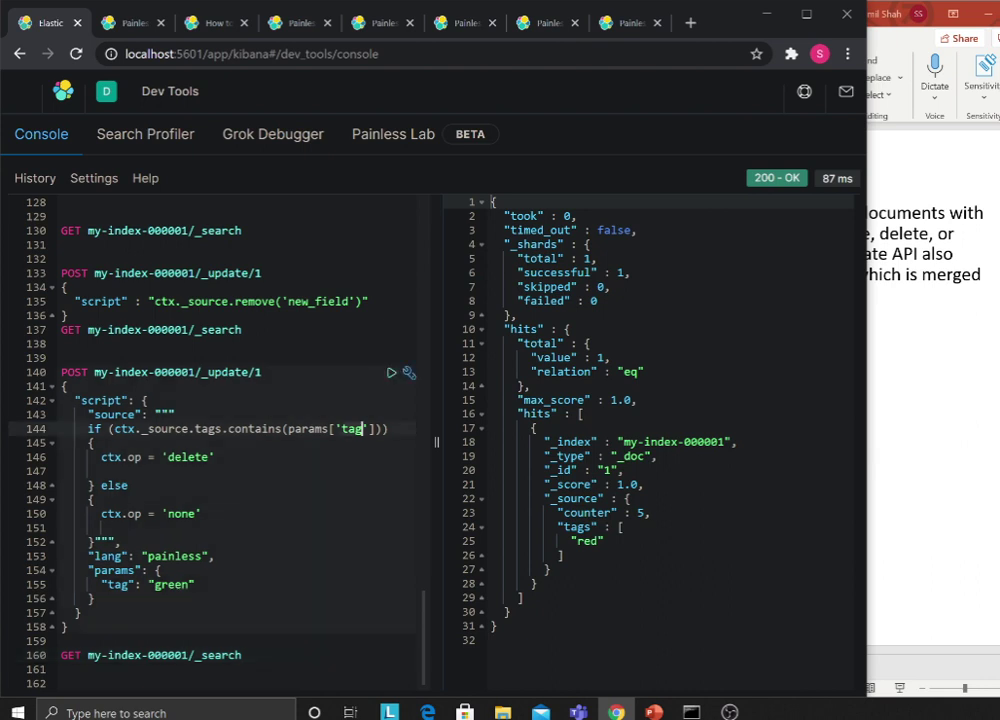
{"action": "left_click", "coordinate": [153, 584]}
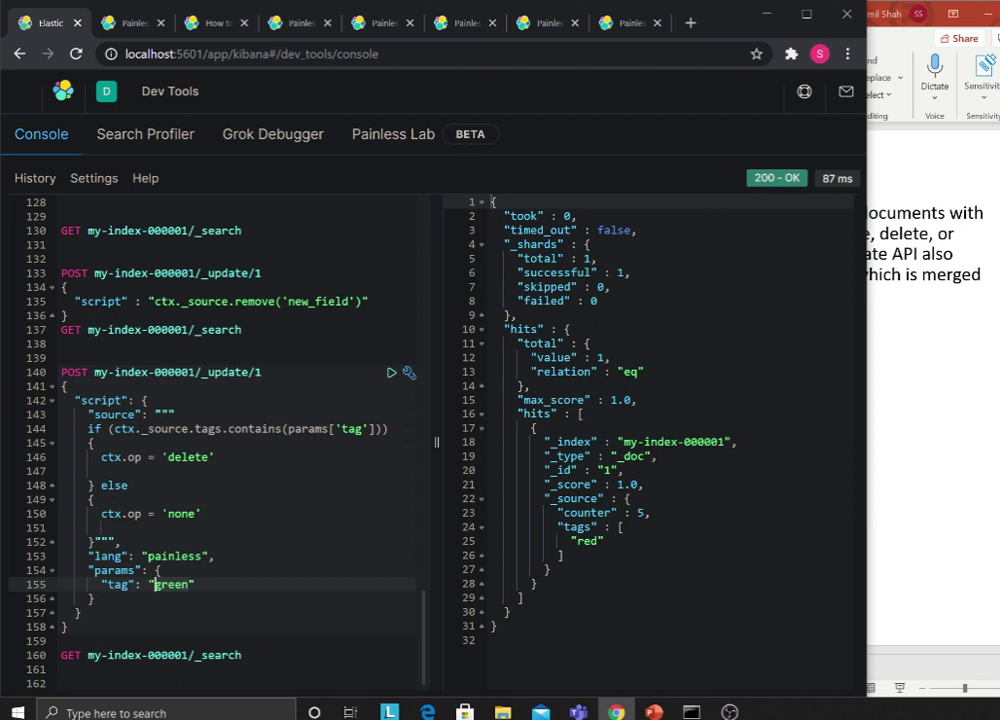
{"action": "left_click", "coordinate": [101, 499]}
{"action": "left_click", "coordinate": [209, 457]}
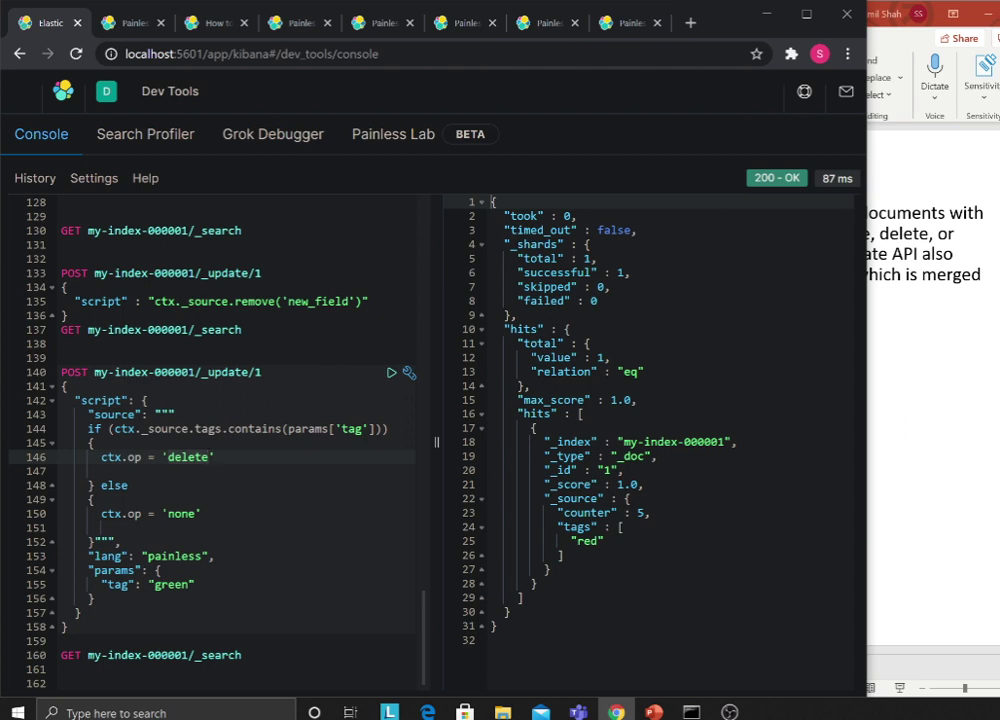
{"action": "left_click_drag", "start_coordinate": [207, 513], "coordinate": [82, 513]}
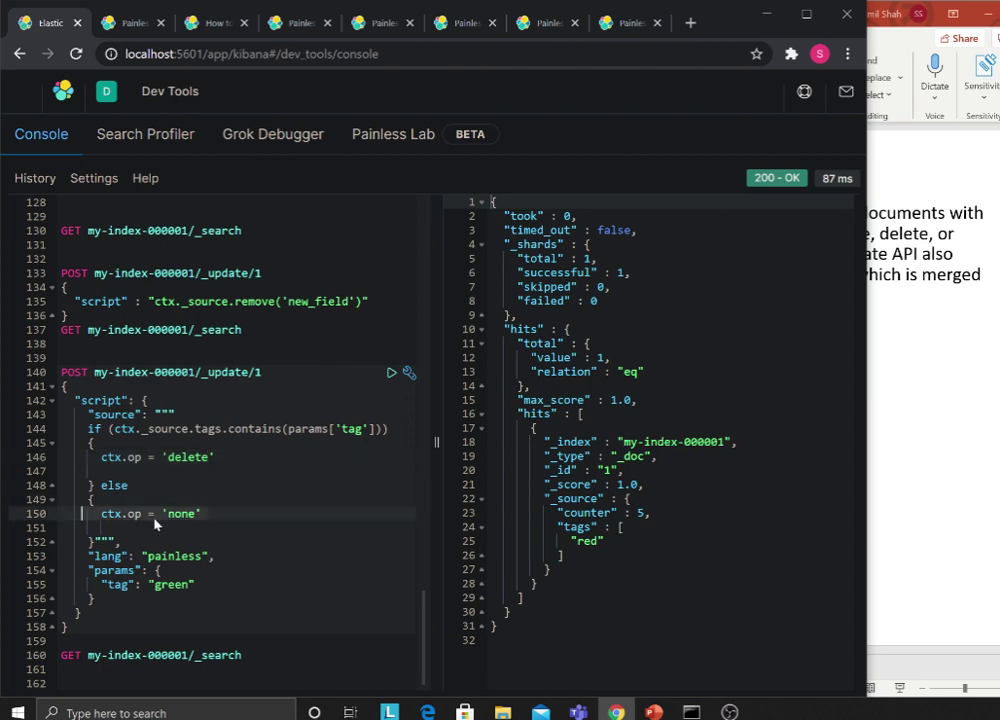
{"action": "left_click", "coordinate": [242, 655]}
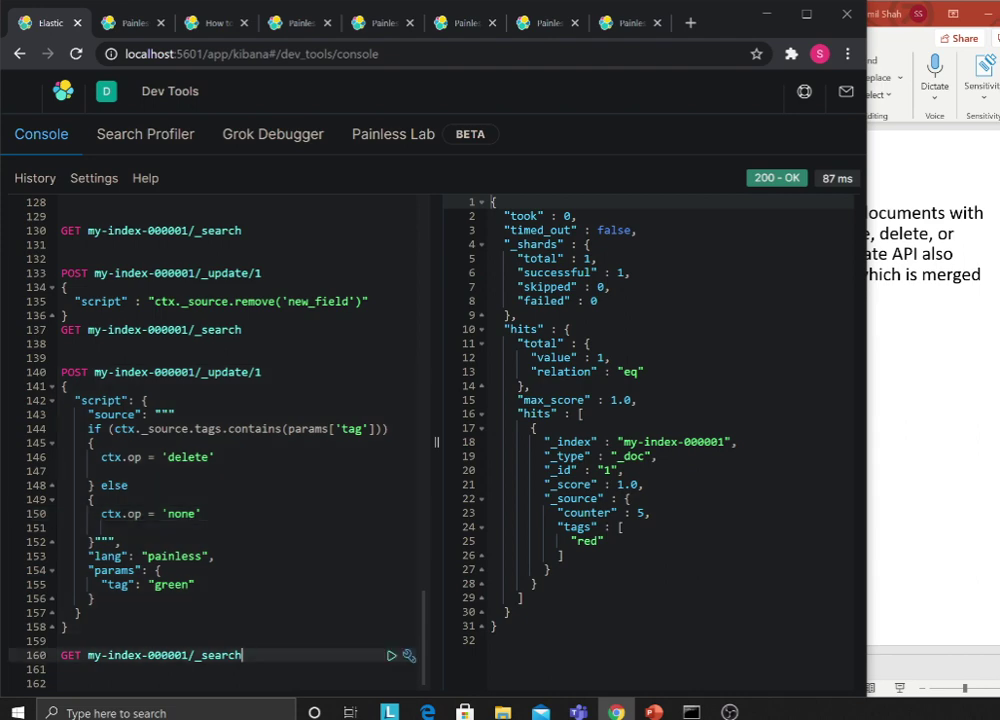
- Switch to the PowerPoint presentation and go through the update-script slides from slide 14 up to the "Part II" slide
{"action": "key", "text": "alt+Tab"}
{"action": "key", "text": "Tab"}
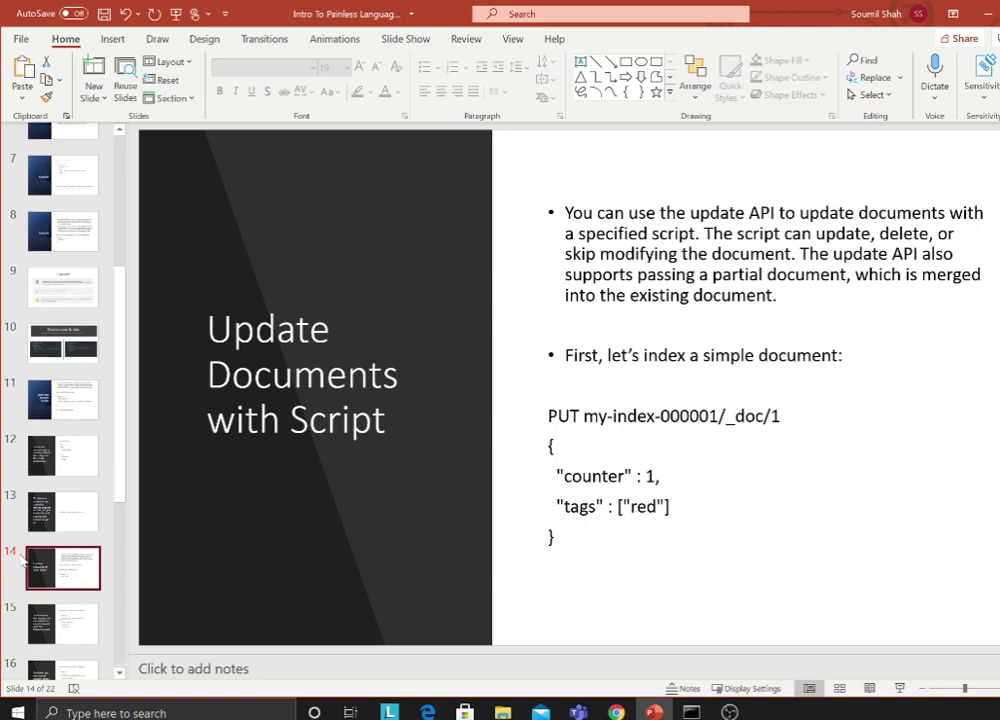
{"action": "scroll", "coordinate": [45, 560], "scroll_direction": "down", "scroll_amount": 1}
{"action": "left_click", "coordinate": [67, 562]}
{"action": "left_click", "coordinate": [76, 602]}
{"action": "scroll", "coordinate": [88, 570], "scroll_direction": "down", "scroll_amount": 1}
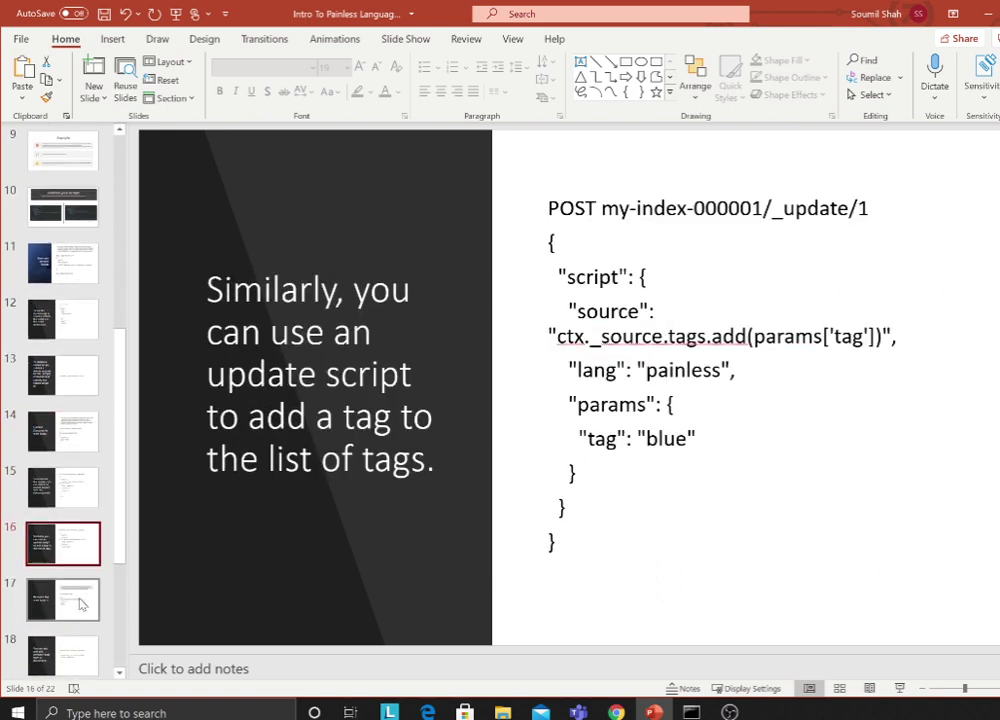
{"action": "left_click", "coordinate": [81, 607]}
{"action": "left_click", "coordinate": [63, 648]}
{"action": "scroll", "coordinate": [69, 607], "scroll_direction": "down", "scroll_amount": 2}
{"action": "left_click", "coordinate": [54, 622]}
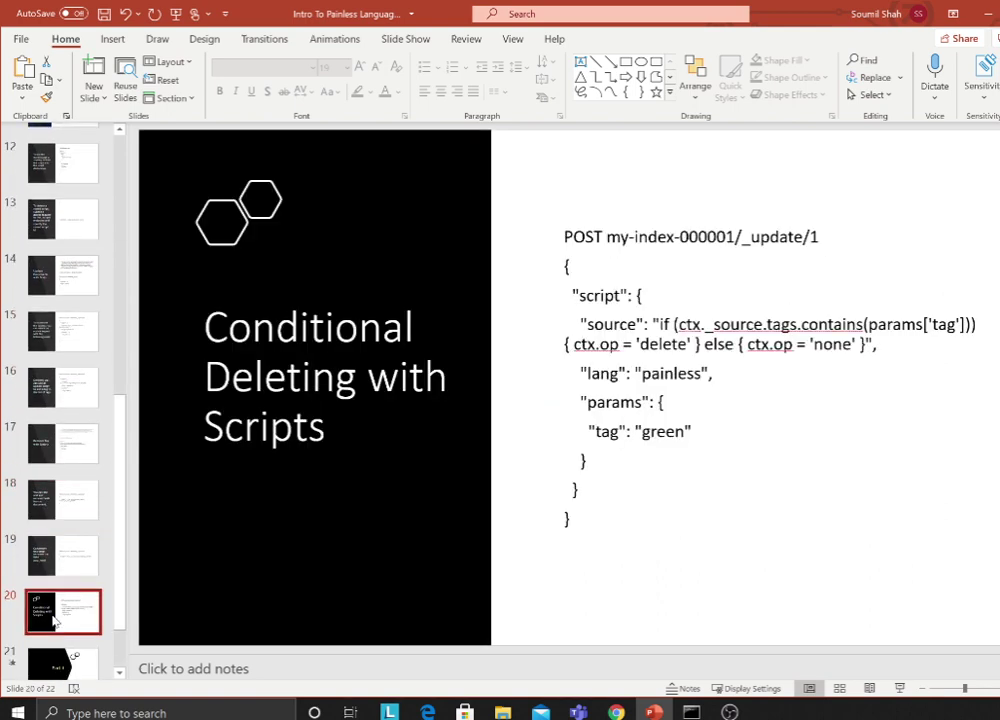
{"action": "scroll", "coordinate": [62, 605], "scroll_direction": "down", "scroll_amount": 2}
{"action": "left_click", "coordinate": [73, 592]}
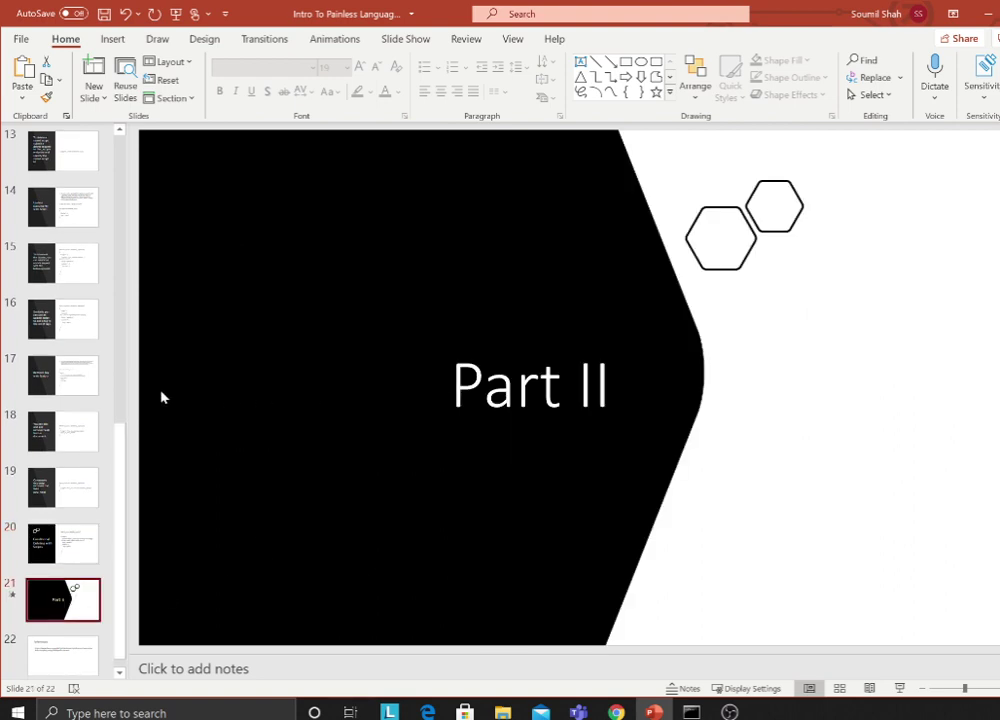
- Switch back to the Kibana console, return to the first requests in the editor and widen the request editor slightly
{"action": "key", "text": "alt+Tab"}
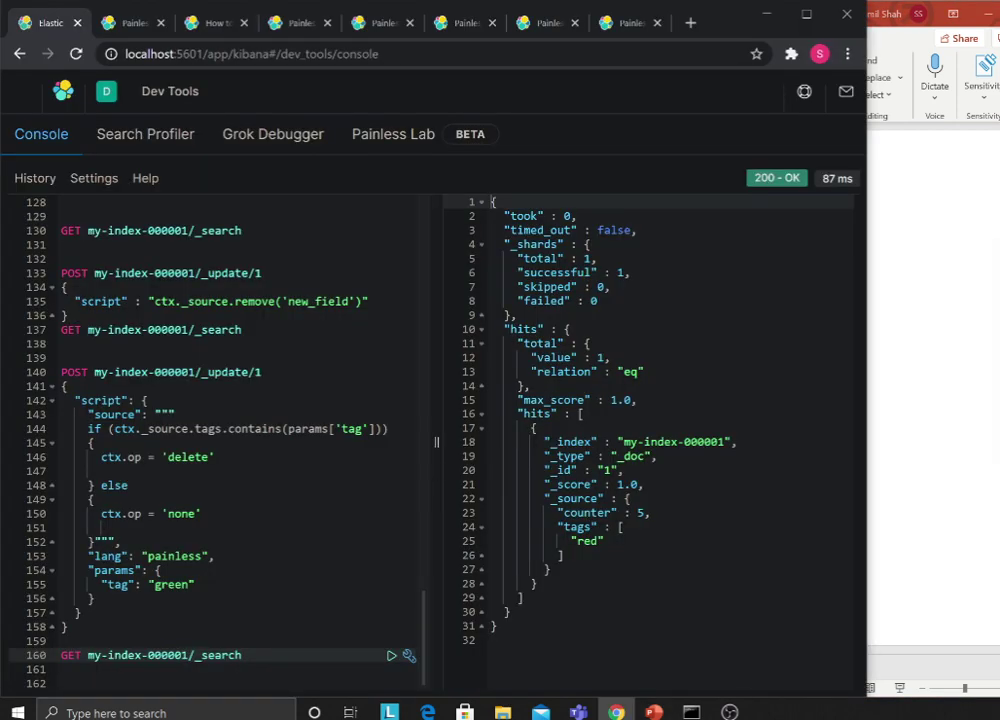
{"action": "scroll", "coordinate": [220, 440], "scroll_direction": "up", "scroll_amount": 13}
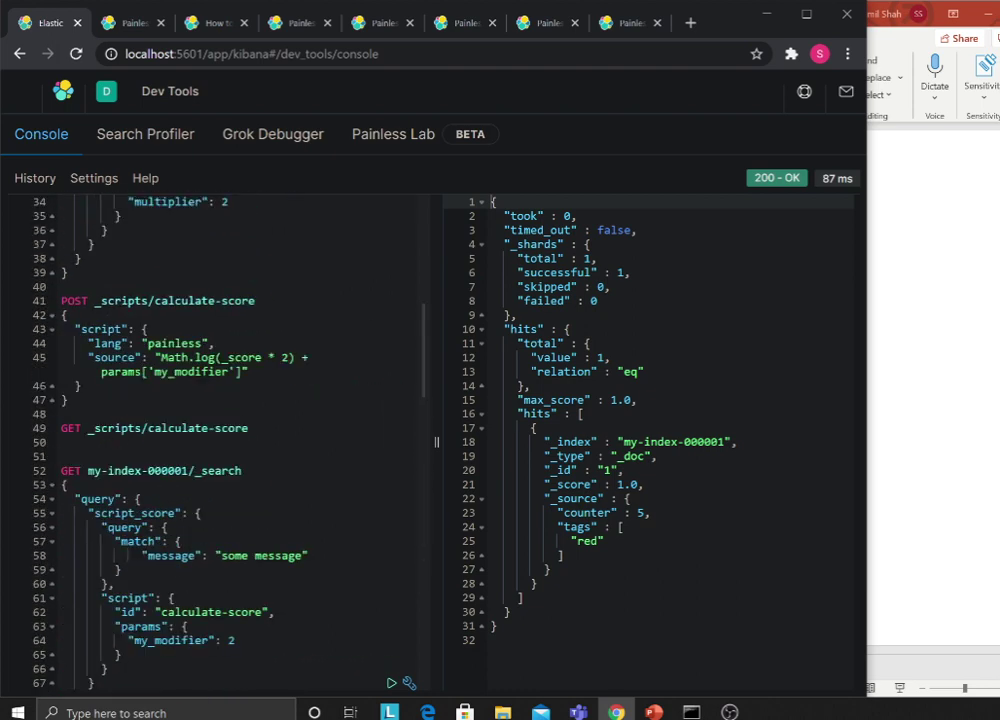
{"action": "scroll", "coordinate": [220, 440], "scroll_direction": "up", "scroll_amount": 5}
{"action": "scroll", "coordinate": [220, 440], "scroll_direction": "up", "scroll_amount": 1}
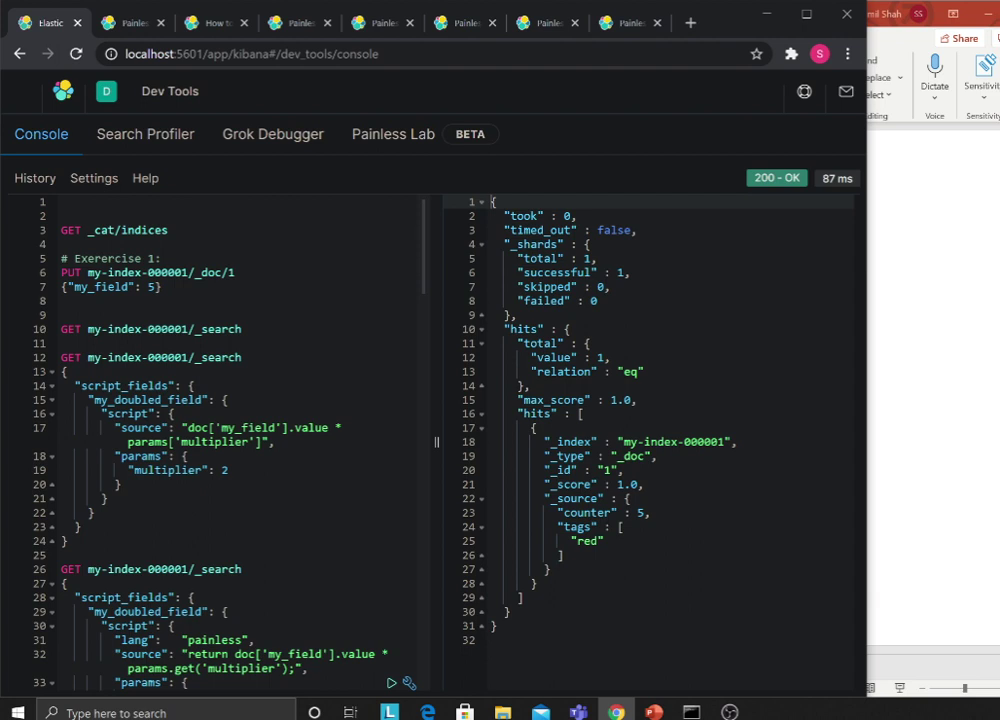
{"action": "left_click_drag", "start_coordinate": [437, 444], "coordinate": [460, 444]}
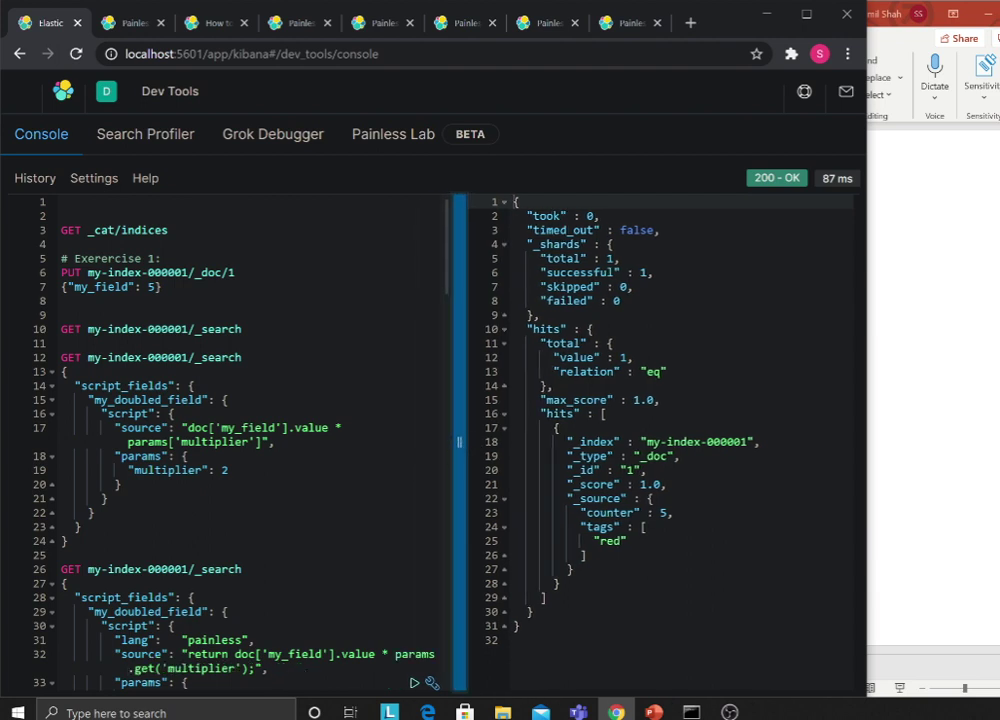